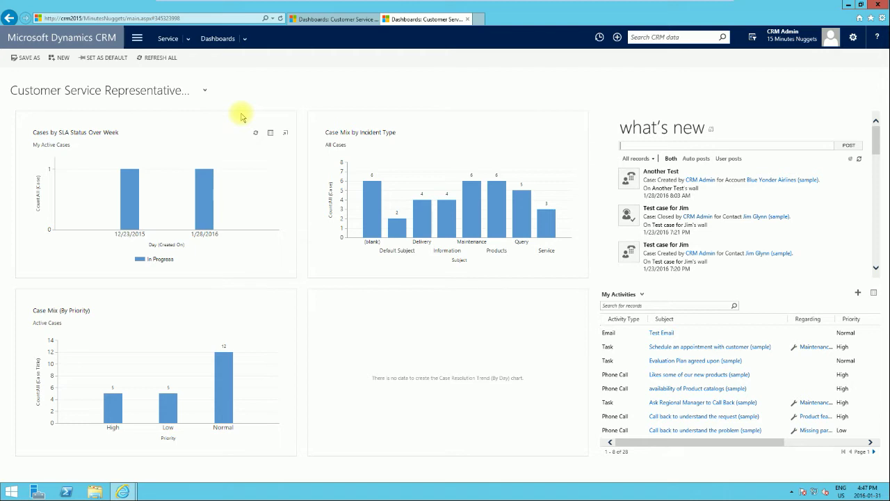
# Go to Settings > Business Management and open the Facilities/Equipment list.
pyautogui.click(137, 38)
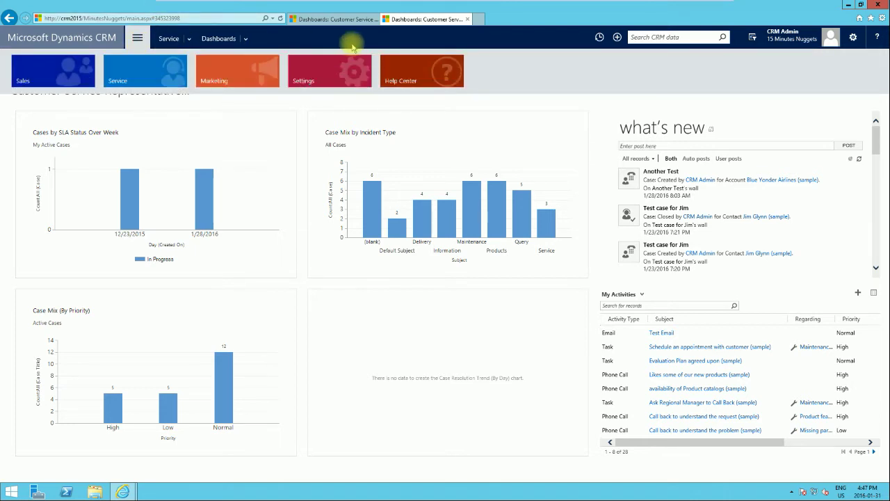
pyautogui.click(329, 71)
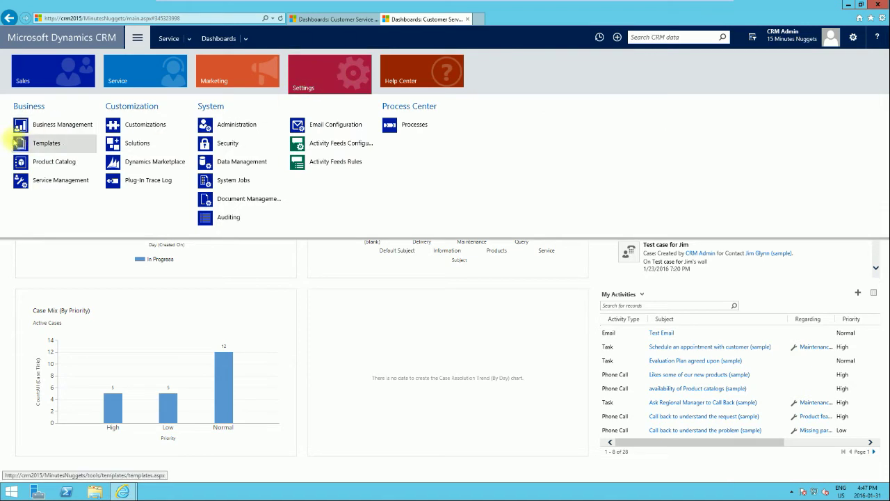
pyautogui.click(35, 123)
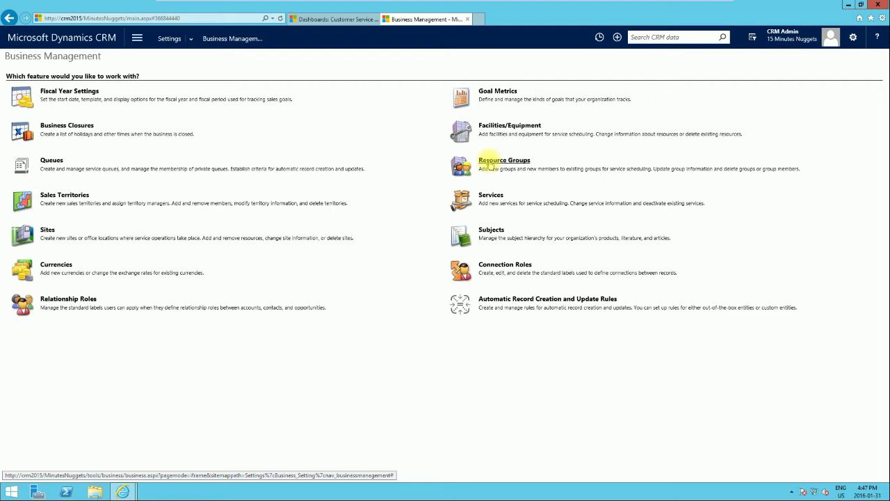
pyautogui.click(513, 128)
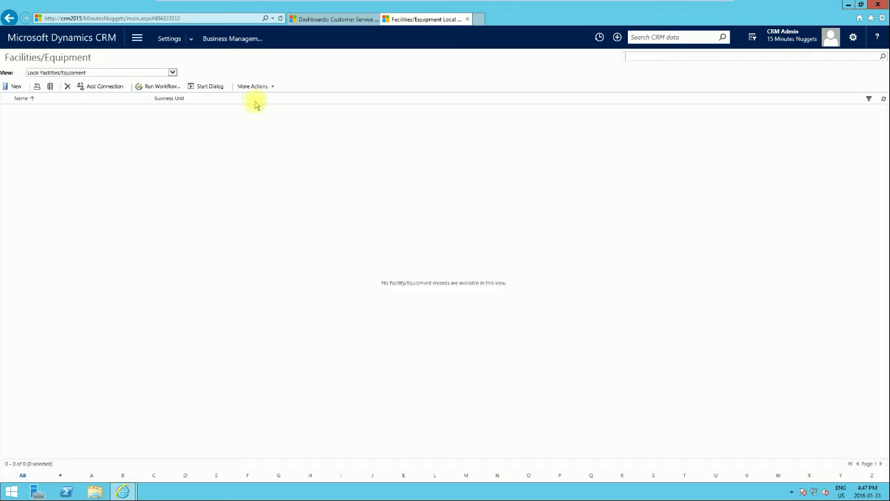
# Create a new facility named 'Room 1' and save it.
pyautogui.click(16, 86)
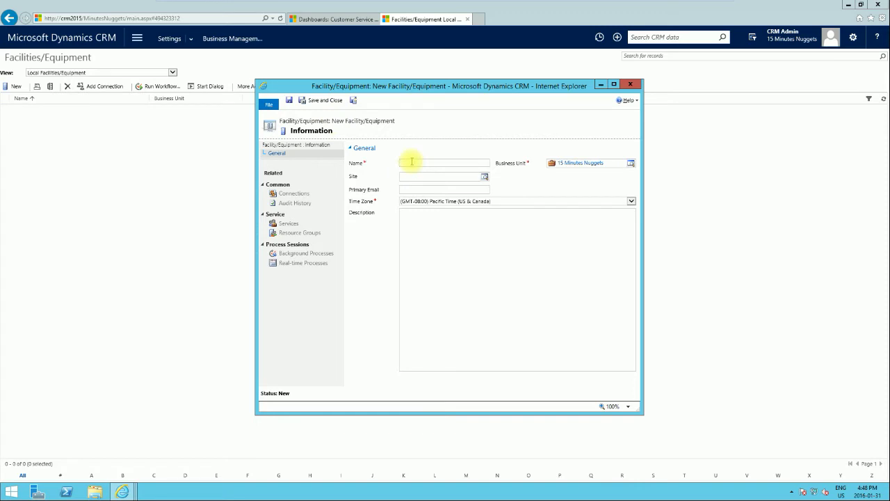
pyautogui.write('Room 1')
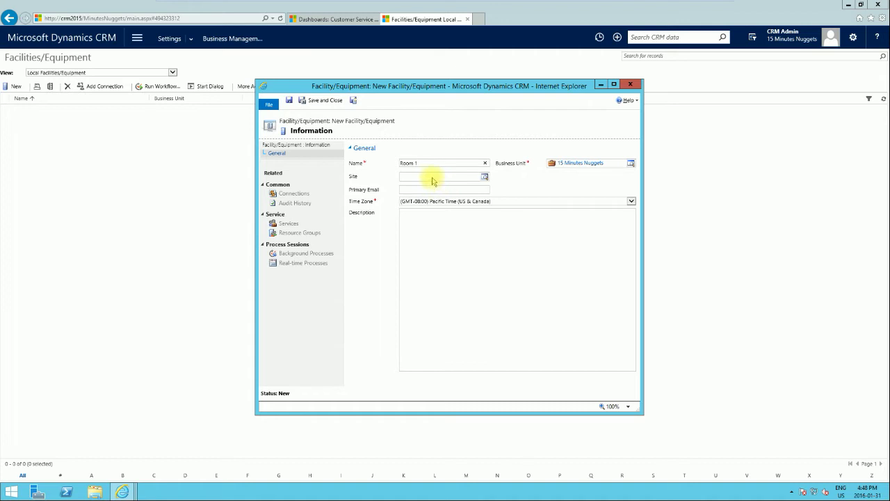
pyautogui.click(432, 224)
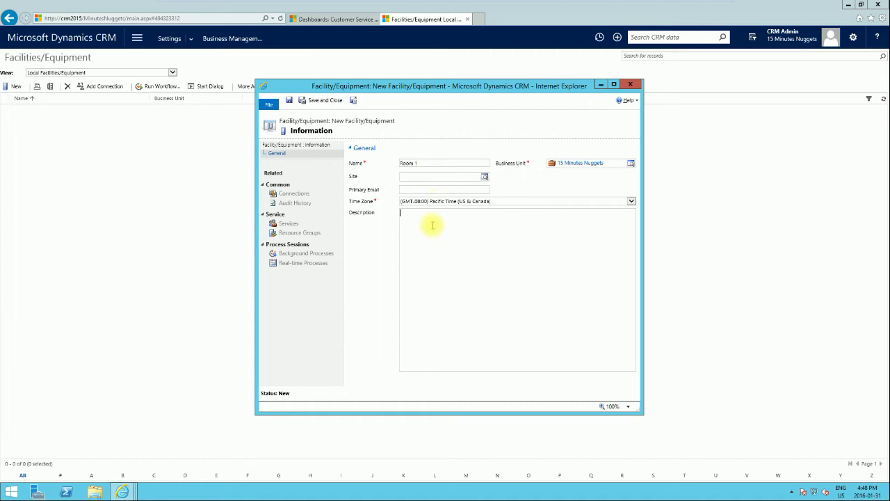
pyautogui.click(290, 102)
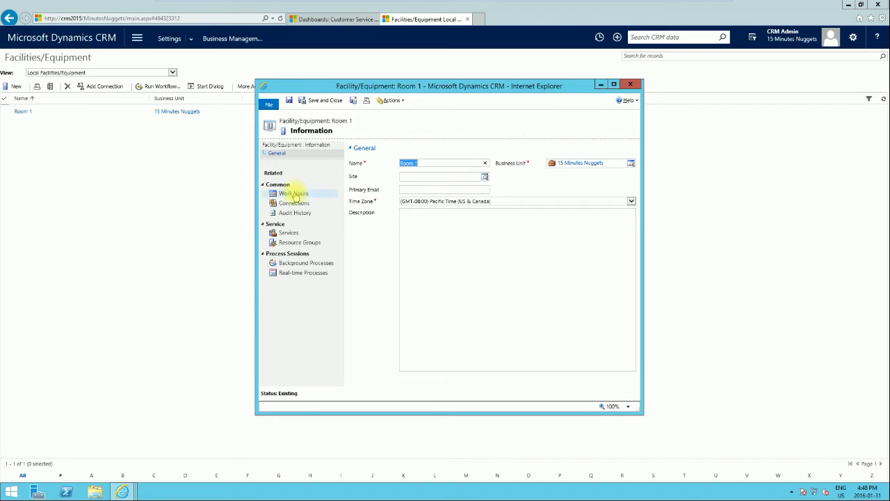
# Show Room 1's Work Hours calendar and open Monday 12/28/2015's All Day entry for editing.
pyautogui.click(293, 195)
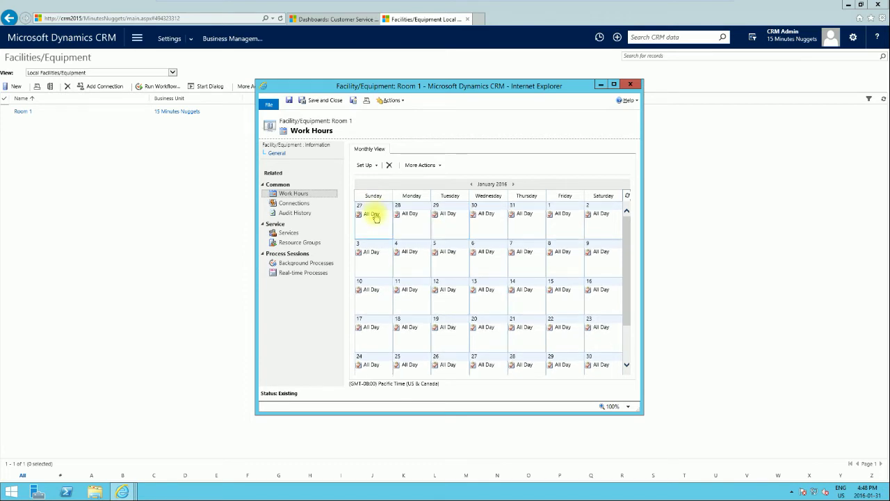
pyautogui.moveTo(374, 218)
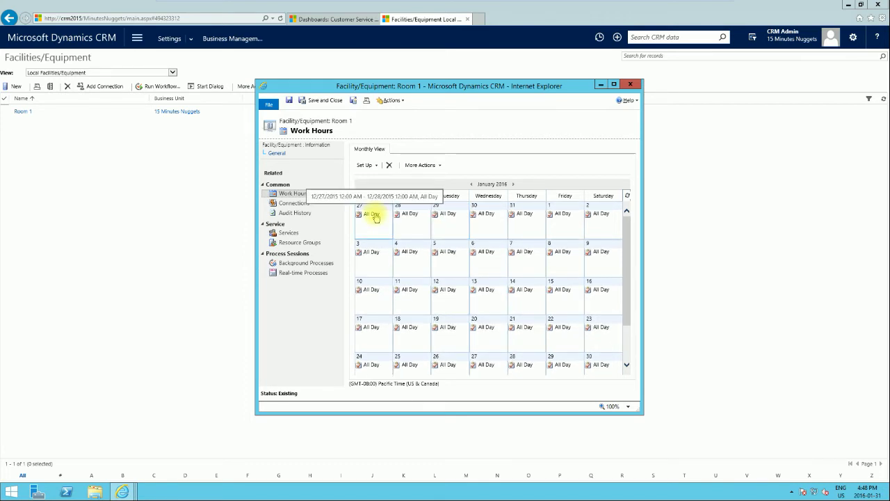
pyautogui.click(377, 168)
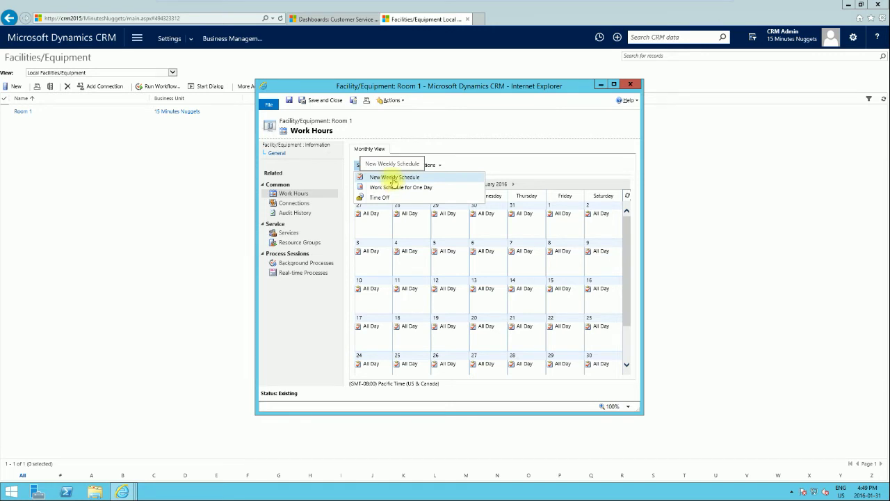
pyautogui.click(410, 223)
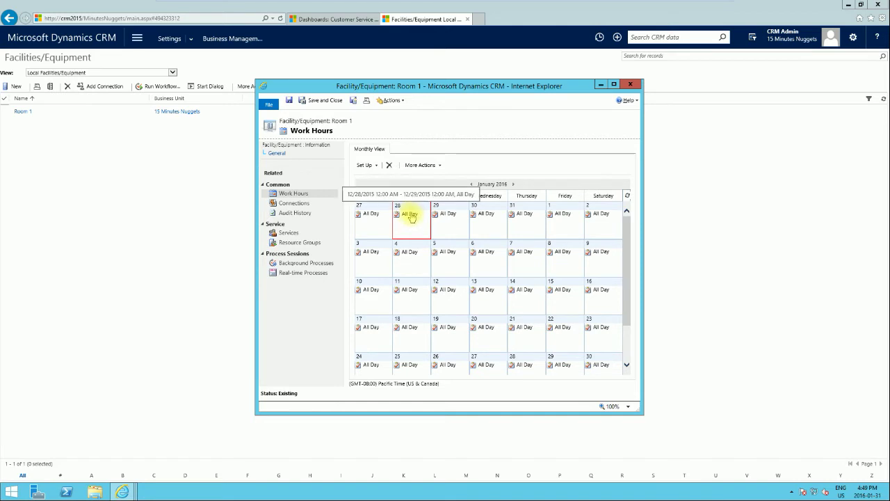
pyautogui.doubleClick(411, 215)
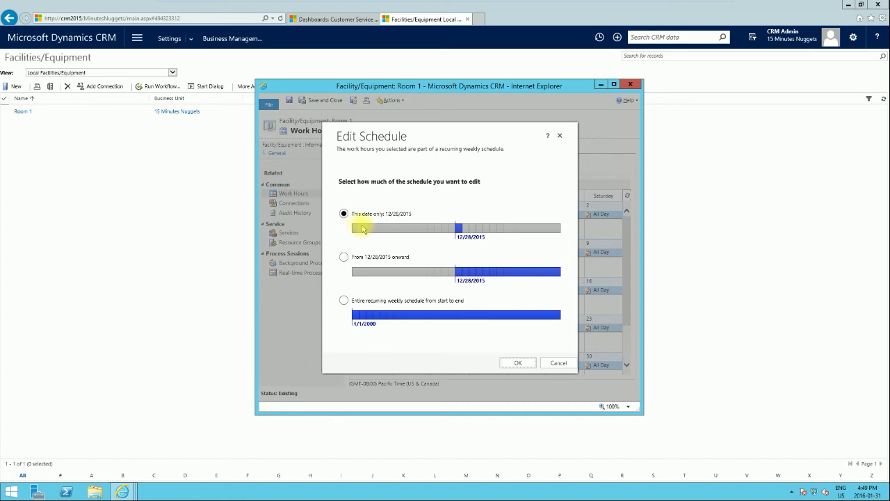
# Choose to edit the entire recurring weekly schedule instead of only from 12/28/2015 onward.
pyautogui.click(343, 257)
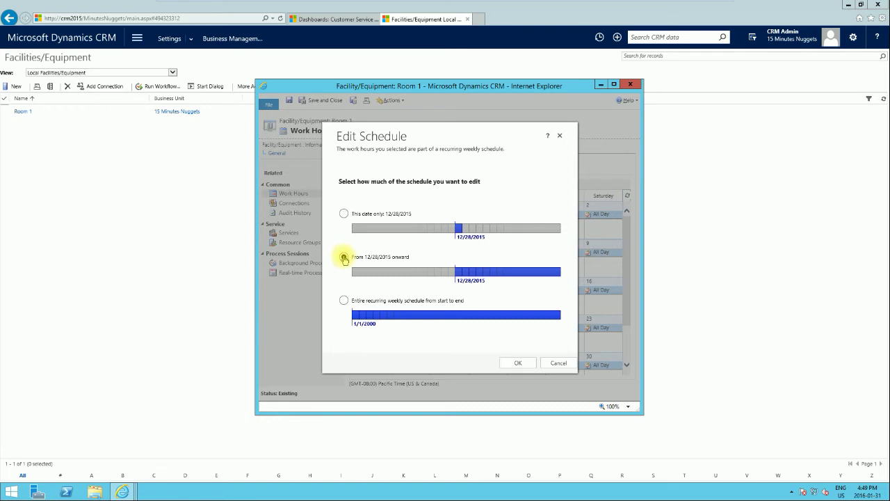
pyautogui.click(343, 301)
pyautogui.click(515, 363)
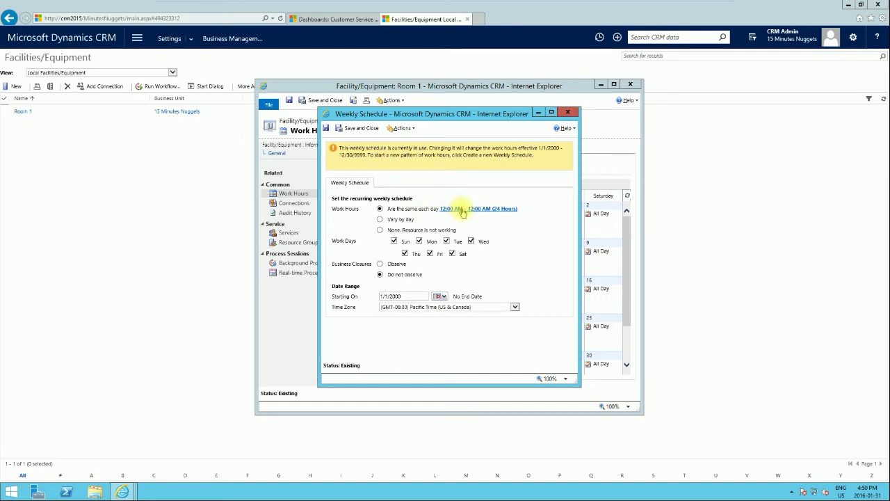
# Set Room 1's work hours to 7:00 AM – 7:00 PM with a capacity of 1.
pyautogui.click(463, 210)
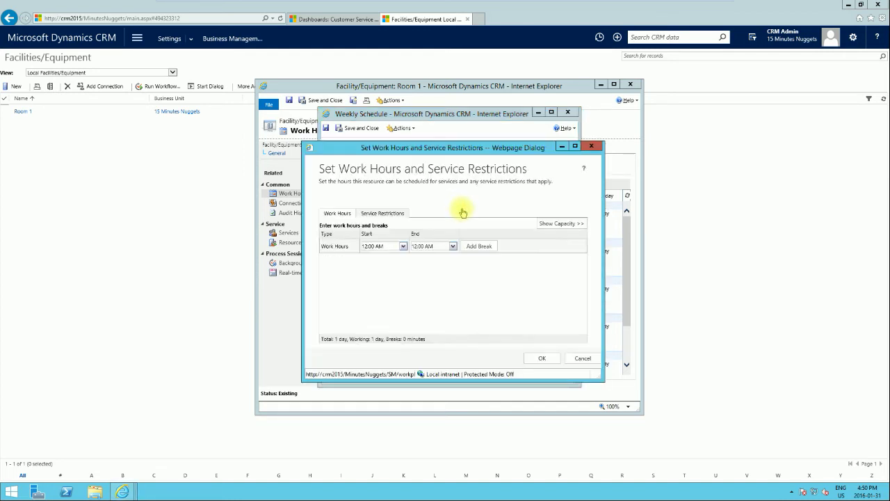
pyautogui.click(402, 246)
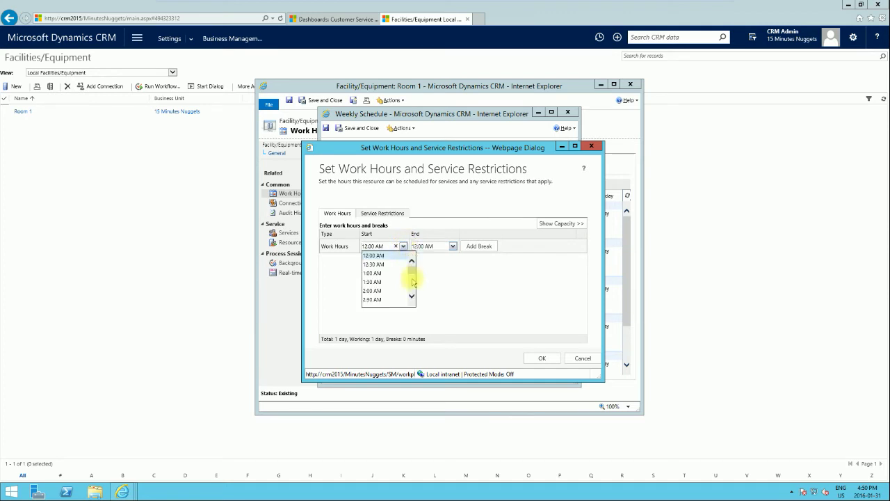
pyautogui.scroll(-2, 410, 298)
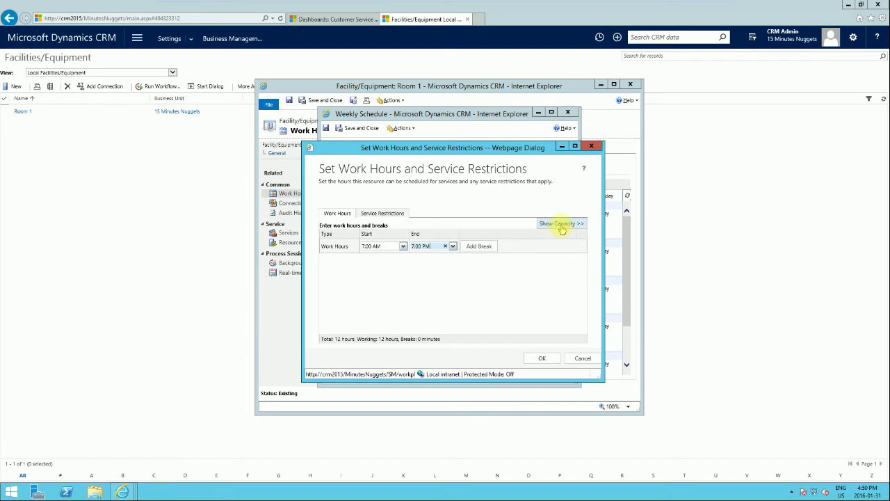
pyautogui.click(561, 223)
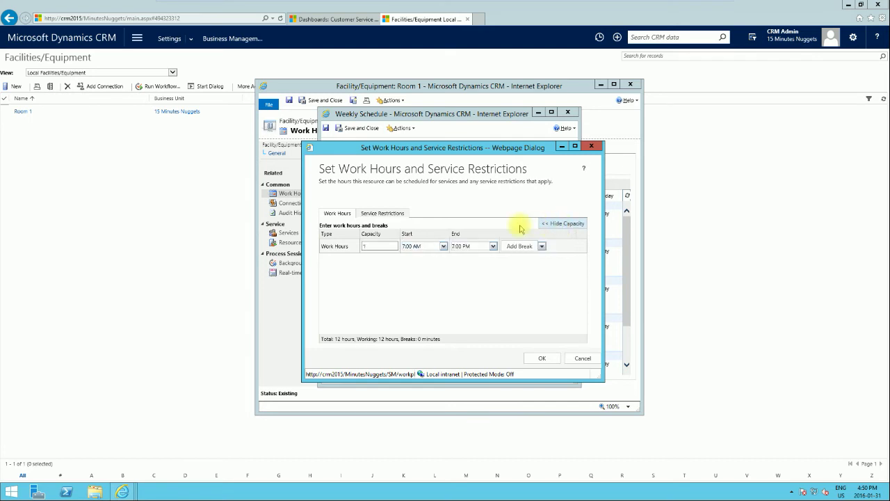
pyautogui.click(375, 245)
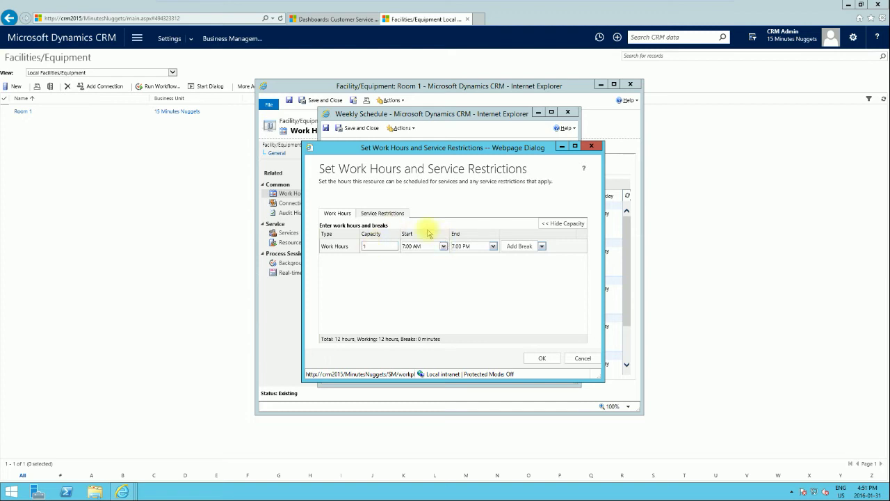
pyautogui.click(541, 358)
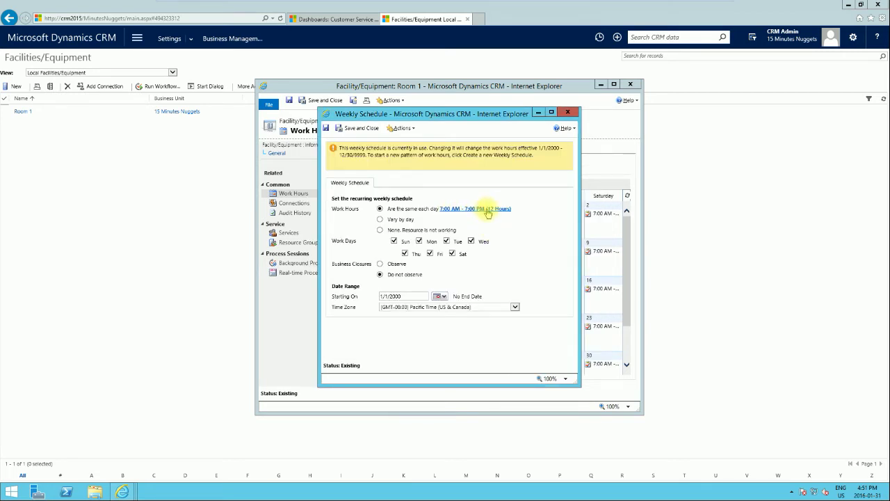
# Drop Sunday from the work days, observe business closures, and save the weekly schedule.
pyautogui.click(393, 242)
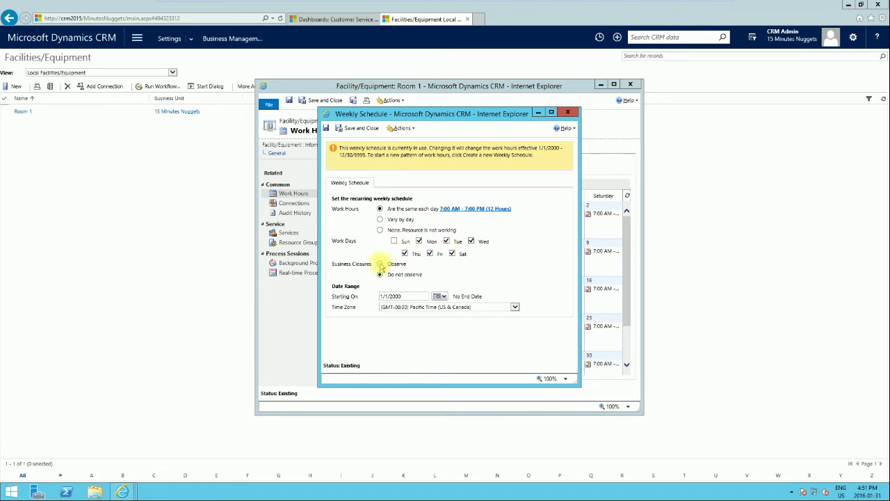
pyautogui.click(380, 264)
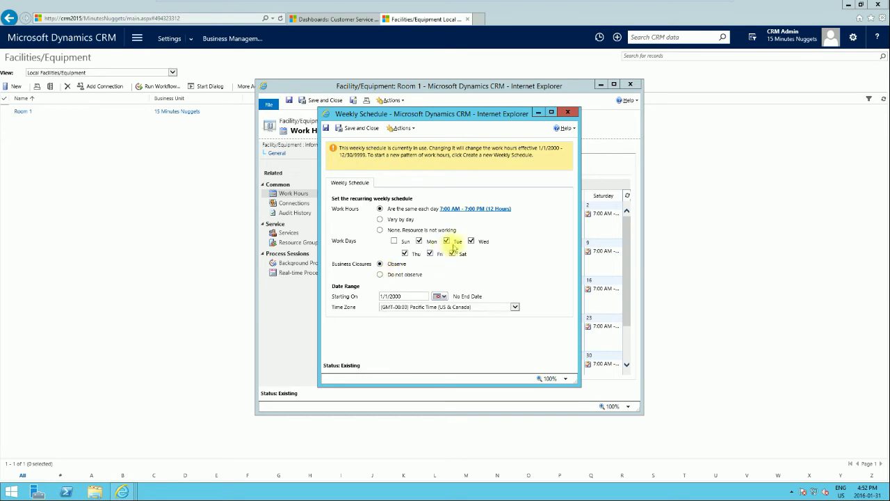
pyautogui.click(365, 130)
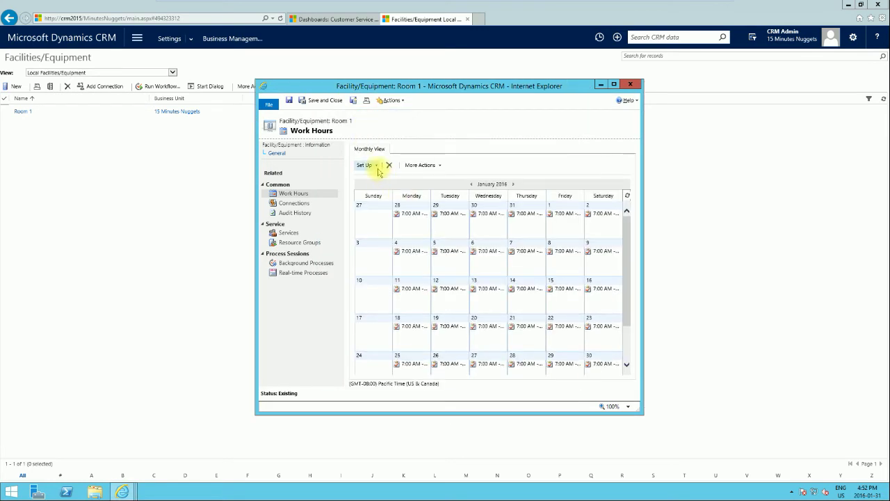
# Add an all-day 'Room Maintenance' time off for Room 1 on 2/2/2016.
pyautogui.click(374, 166)
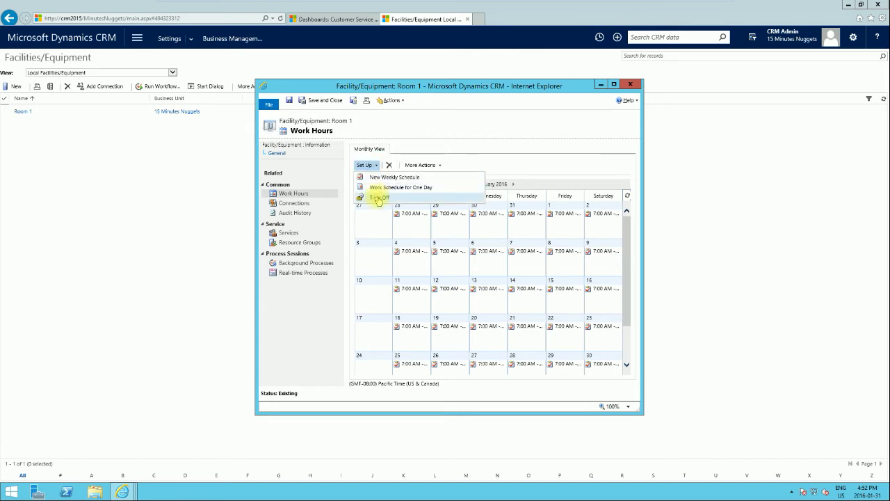
pyautogui.click(379, 199)
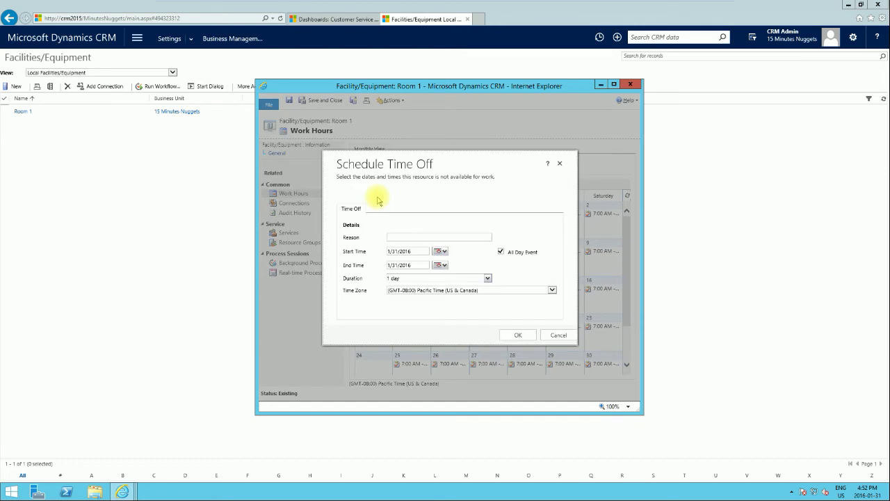
pyautogui.click(415, 237)
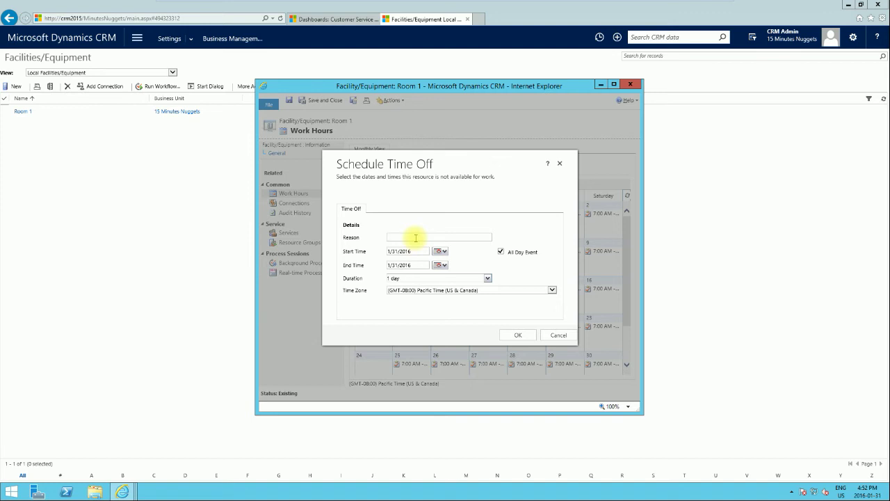
pyautogui.write('Room Maintenance')
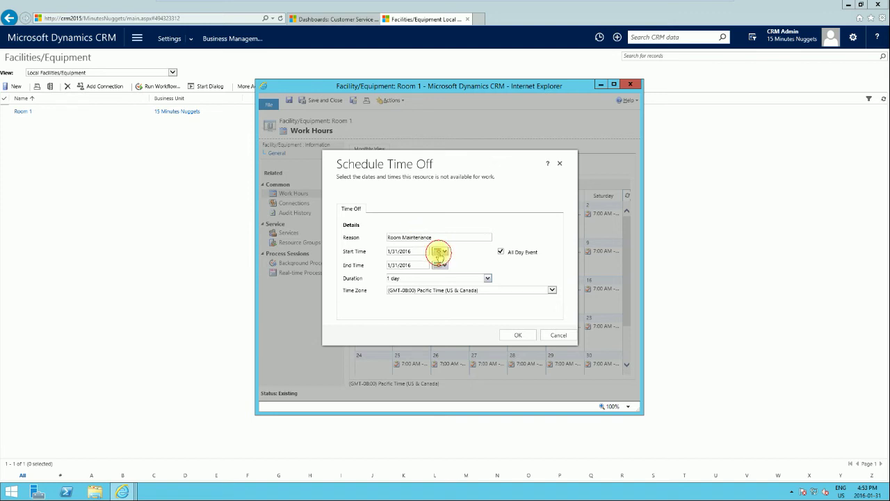
pyautogui.click(438, 251)
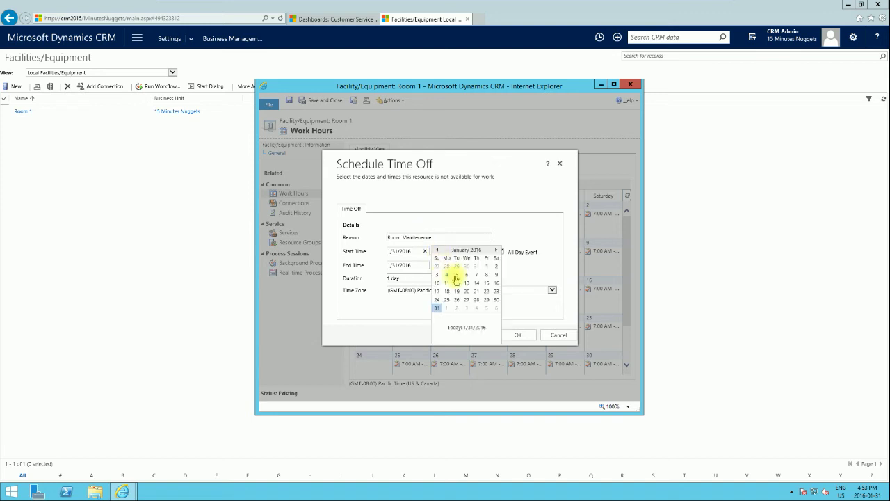
pyautogui.click(497, 250)
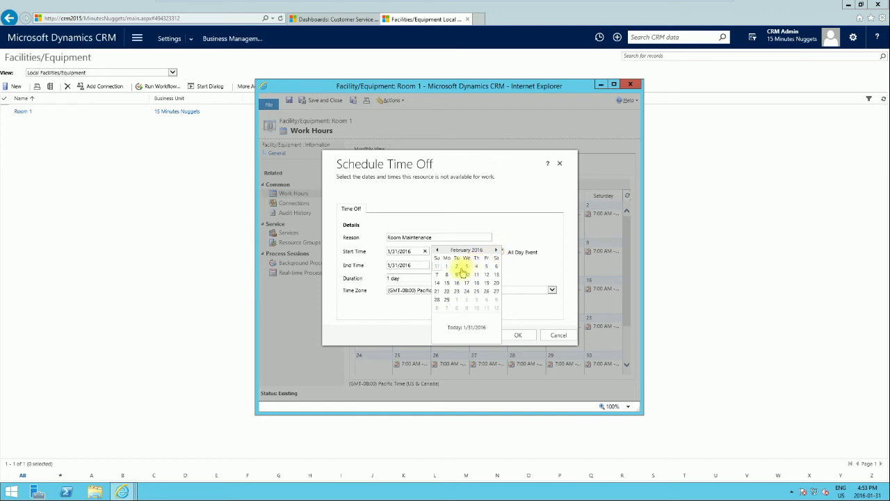
pyautogui.click(456, 266)
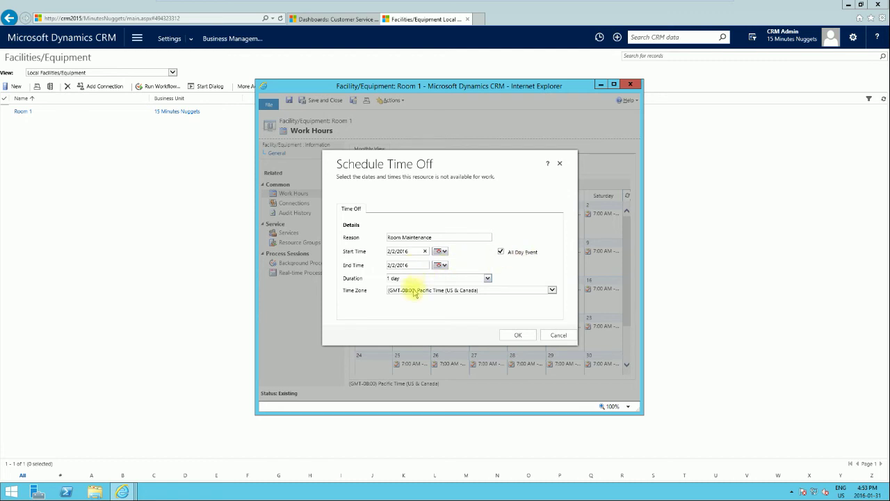
pyautogui.click(509, 335)
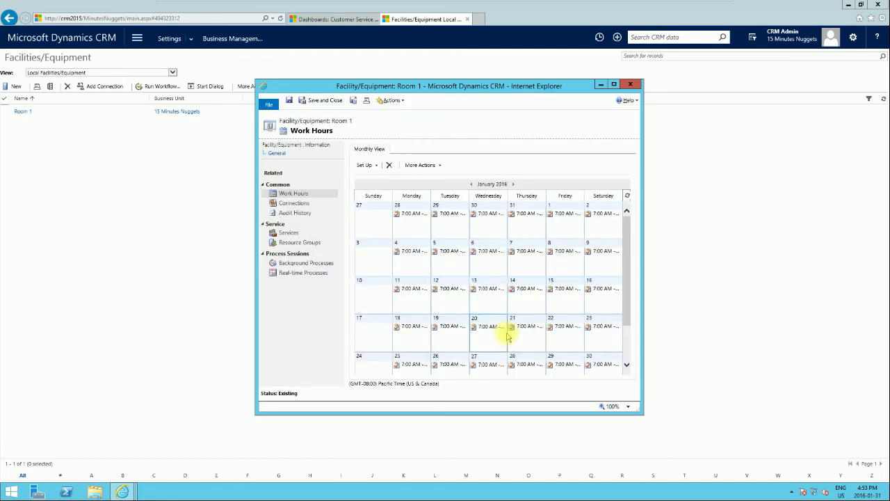
# Close Room 1, then create and save a second facility named 'Room 2'.
pyautogui.click(329, 102)
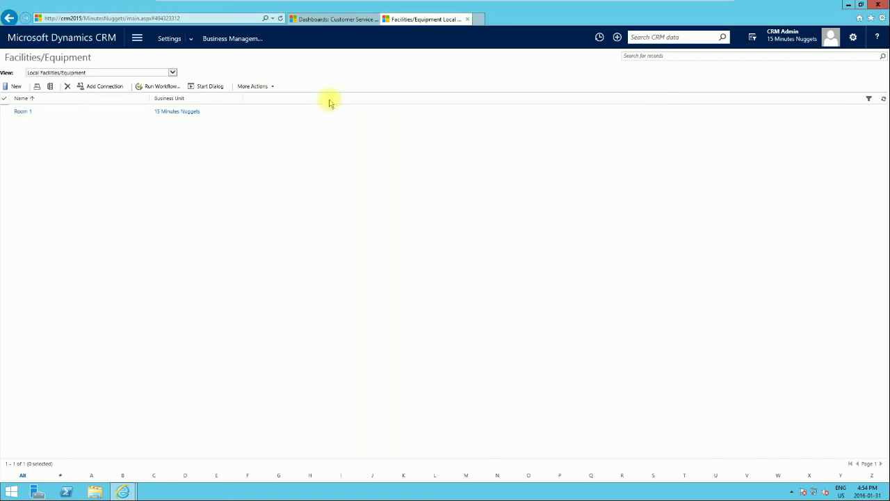
pyautogui.click(15, 89)
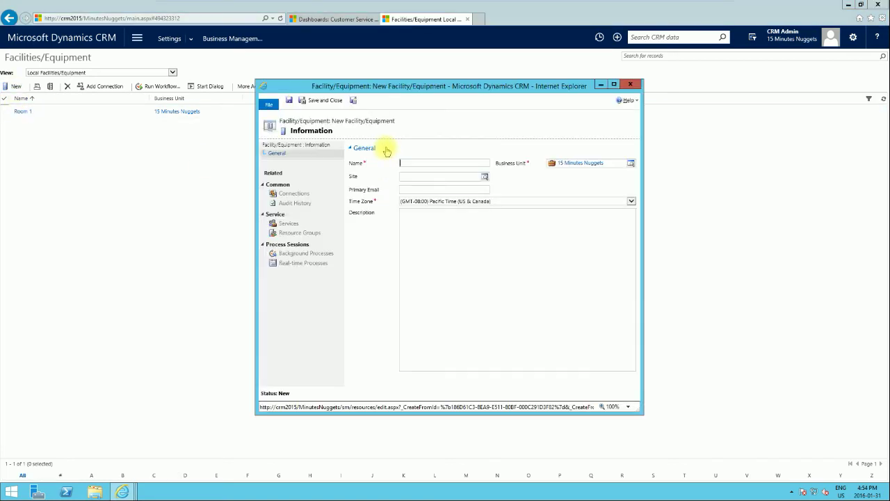
pyautogui.click(421, 161)
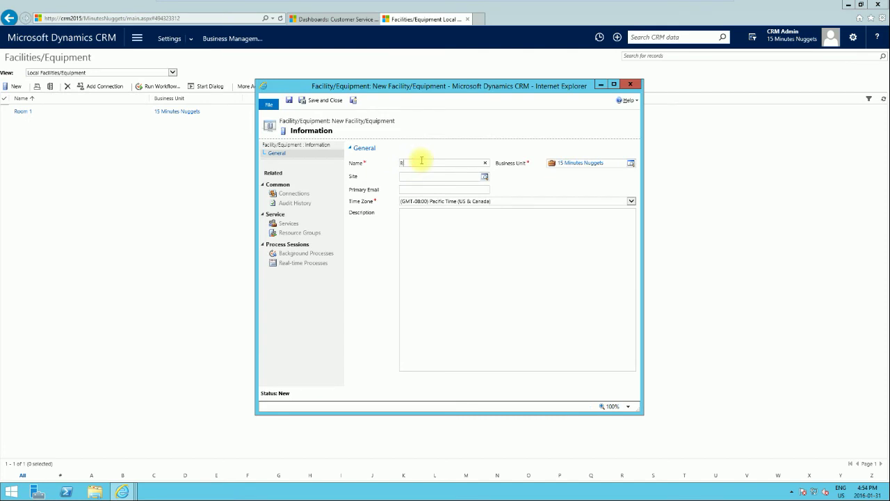
pyautogui.write('Room 2')
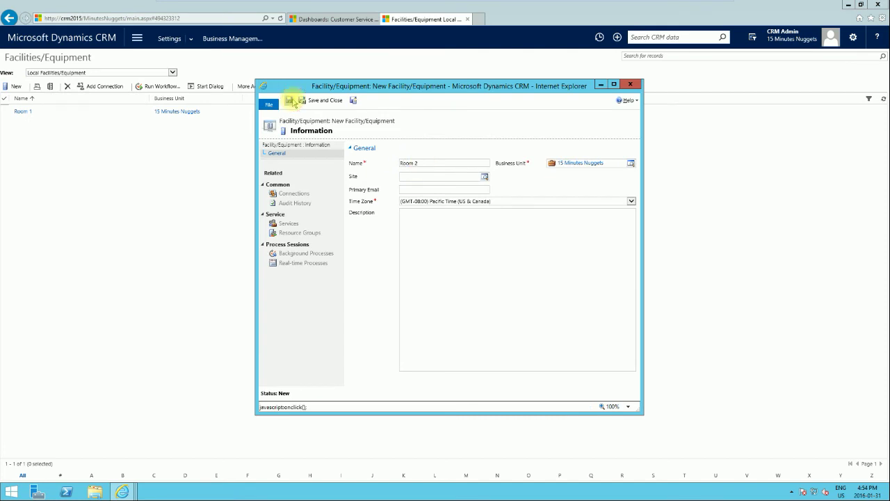
pyautogui.click(301, 100)
pyautogui.click(17, 87)
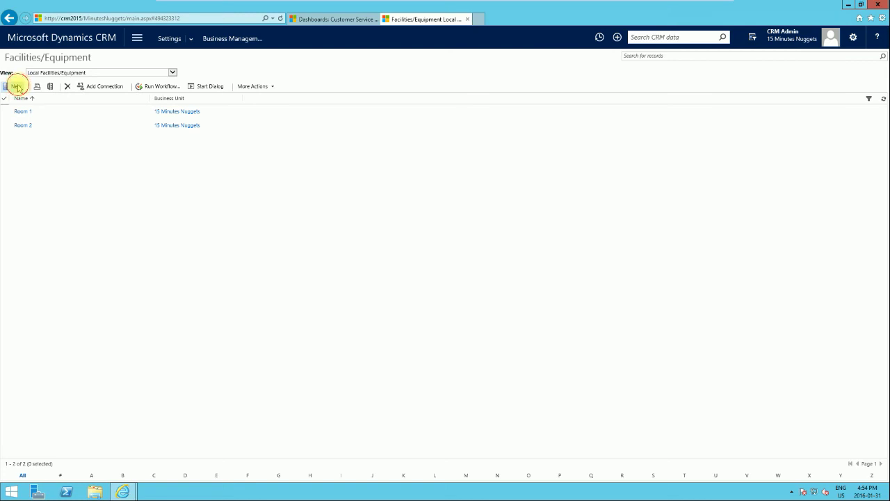
# Save the new facility as 'conference Room' and display its Work Hours calendar.
pyautogui.click(431, 162)
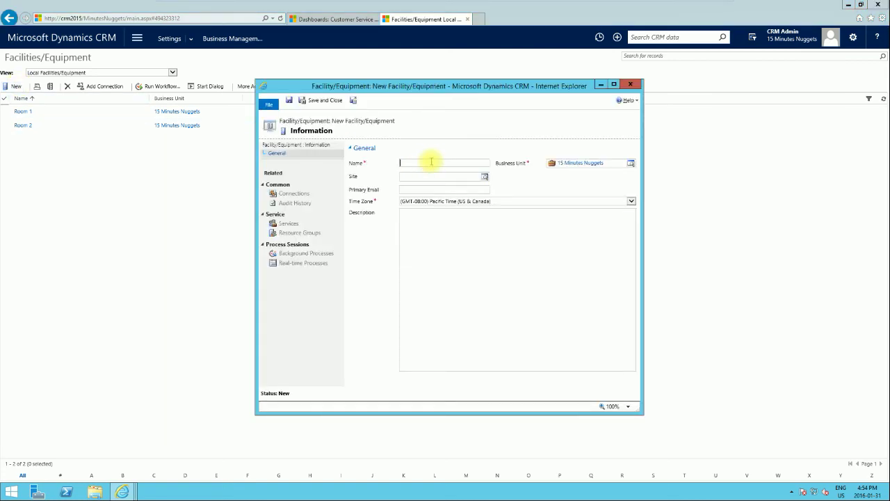
pyautogui.write('conference Room')
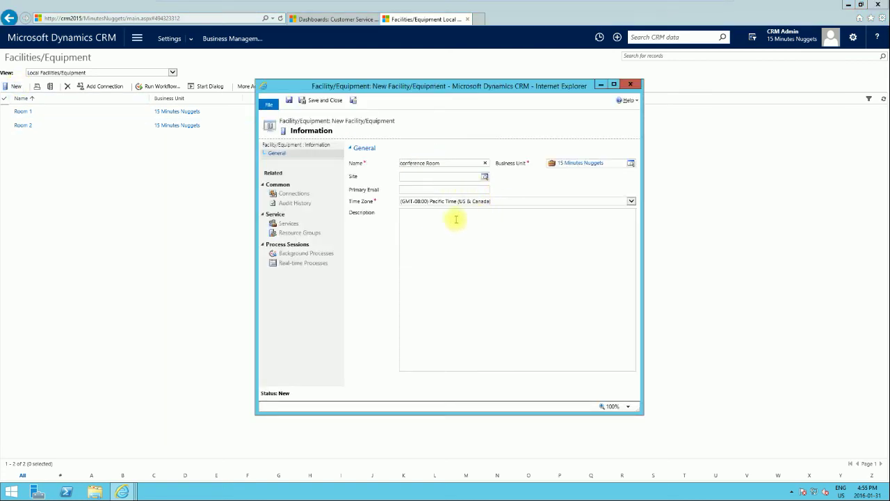
pyautogui.click(289, 102)
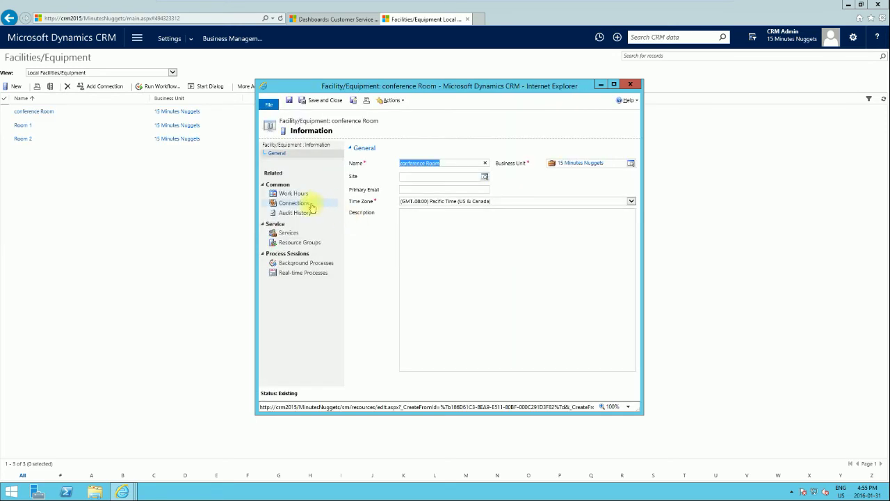
pyautogui.click(300, 194)
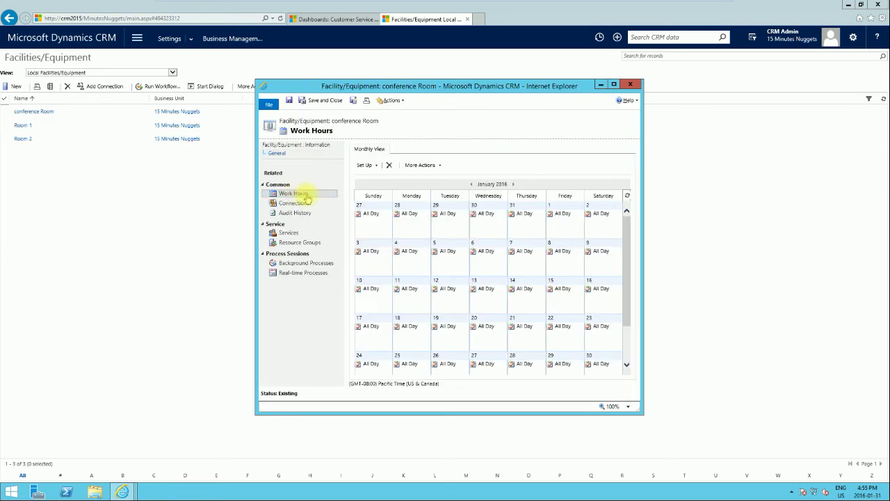
# Set up a new weekly schedule for the conference Room with its work hours and capacity, then save it.
pyautogui.click(369, 165)
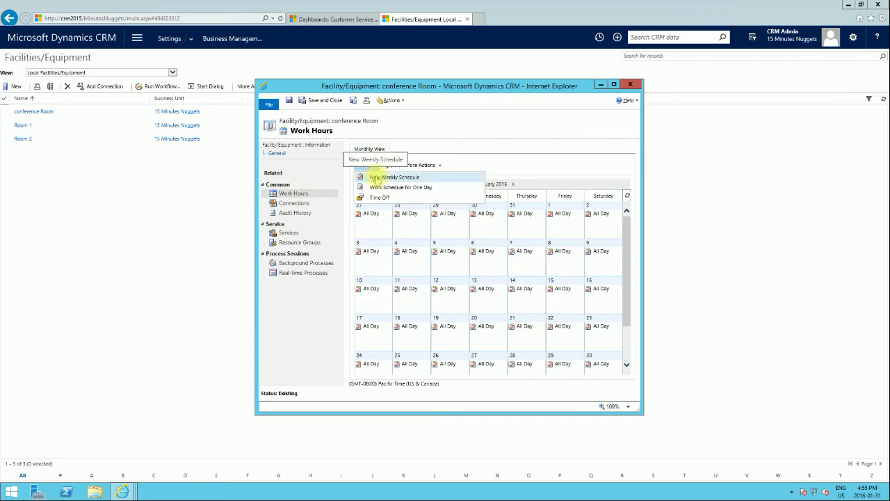
pyautogui.click(377, 178)
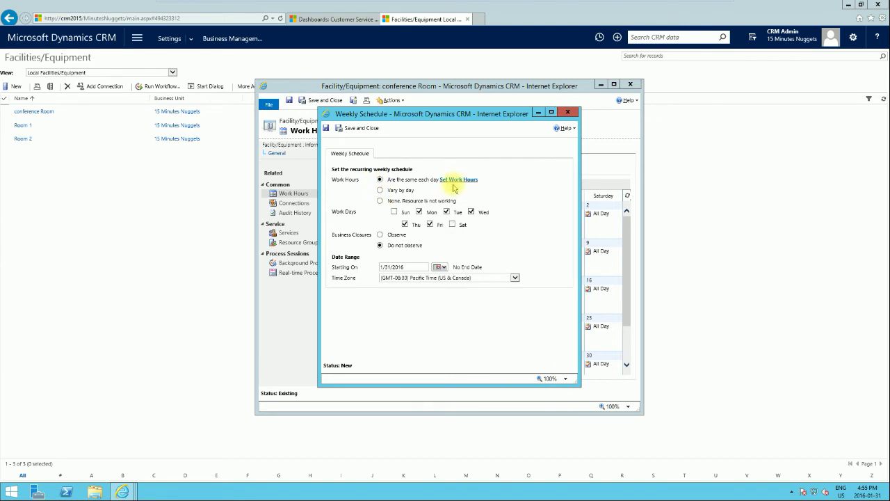
pyautogui.click(459, 179)
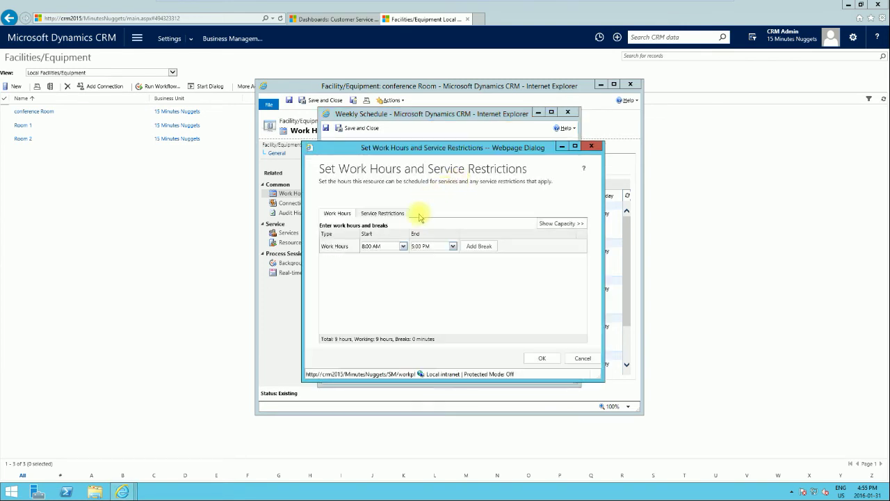
pyautogui.click(552, 223)
pyautogui.click(375, 245)
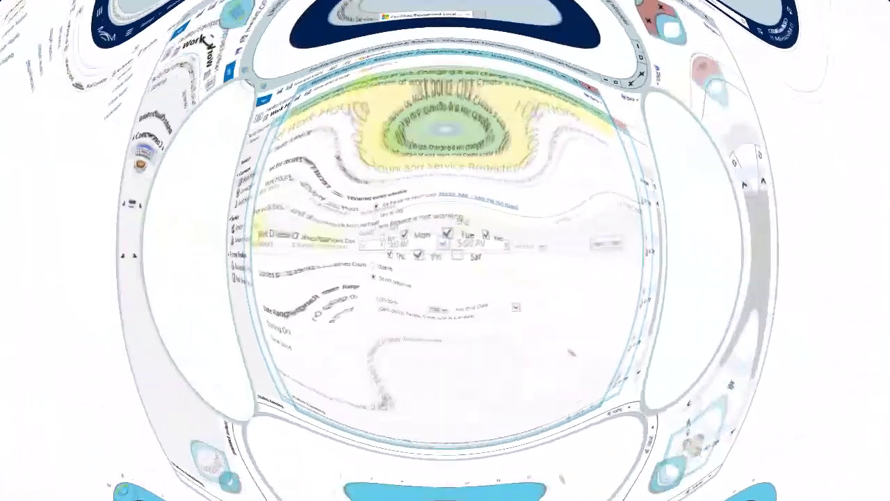
pyautogui.click(361, 124)
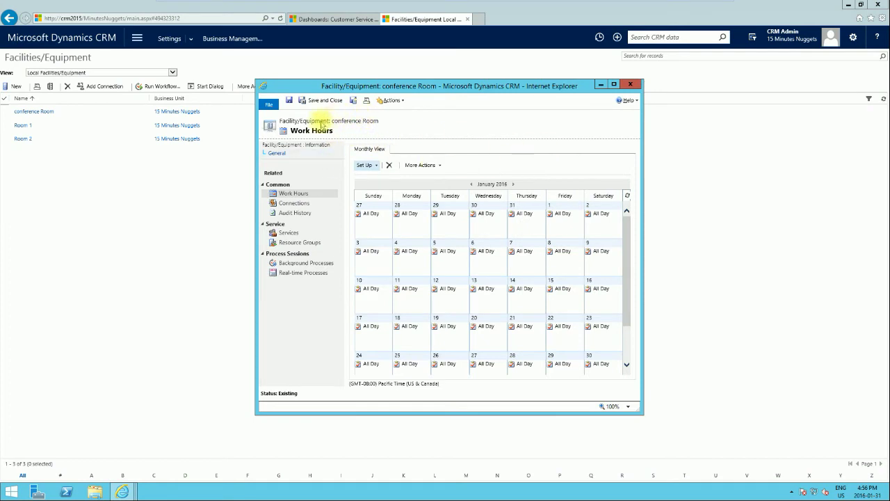
# Create a new resource group named 'Conference Rooms' and add conference Room to it.
pyautogui.click(290, 101)
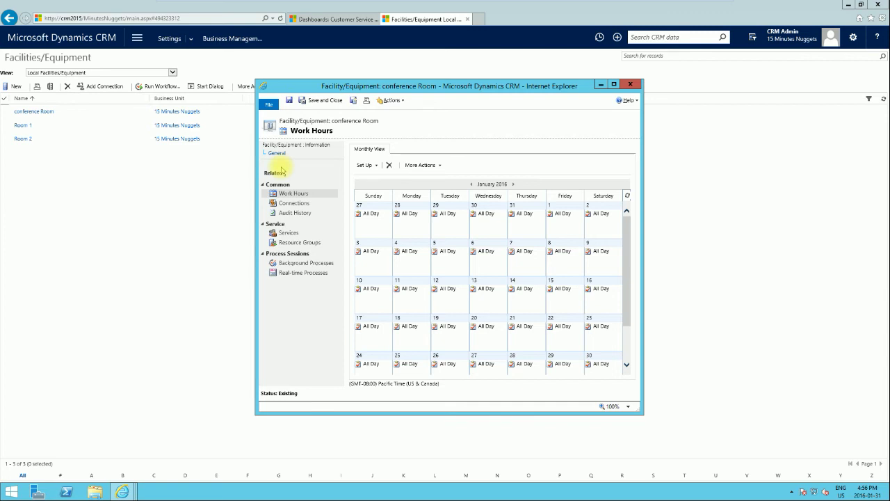
pyautogui.click(304, 244)
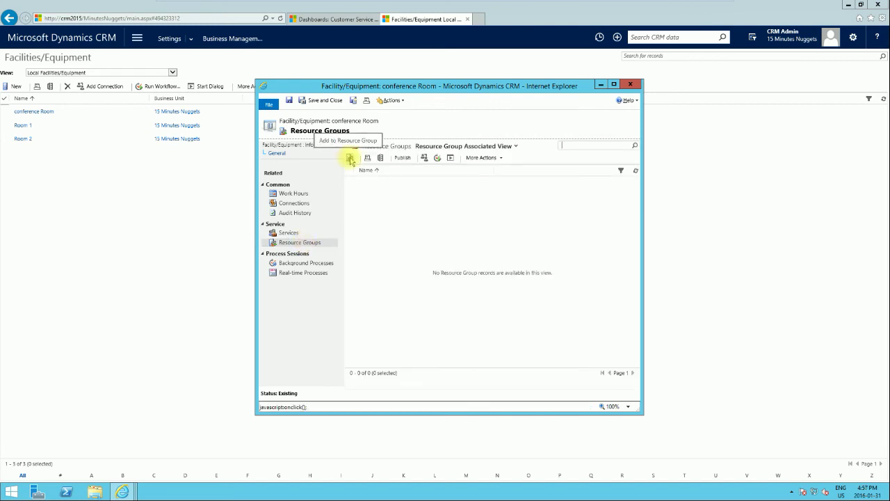
pyautogui.click(350, 159)
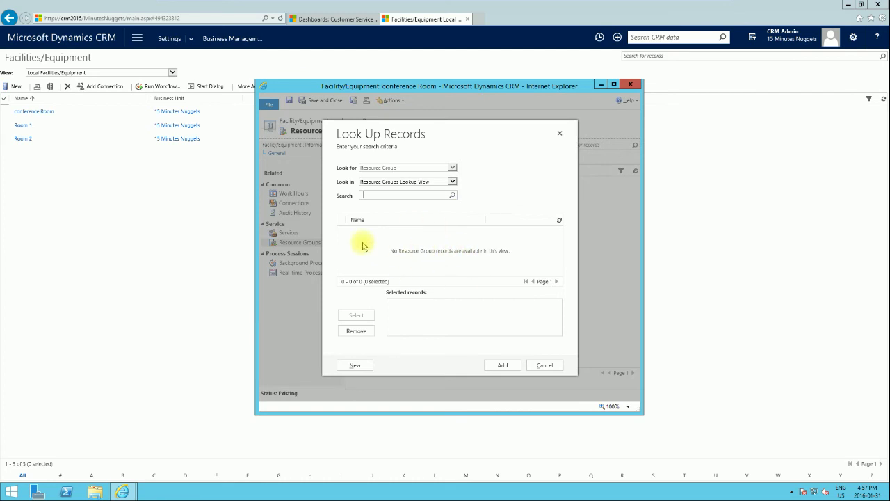
pyautogui.click(359, 366)
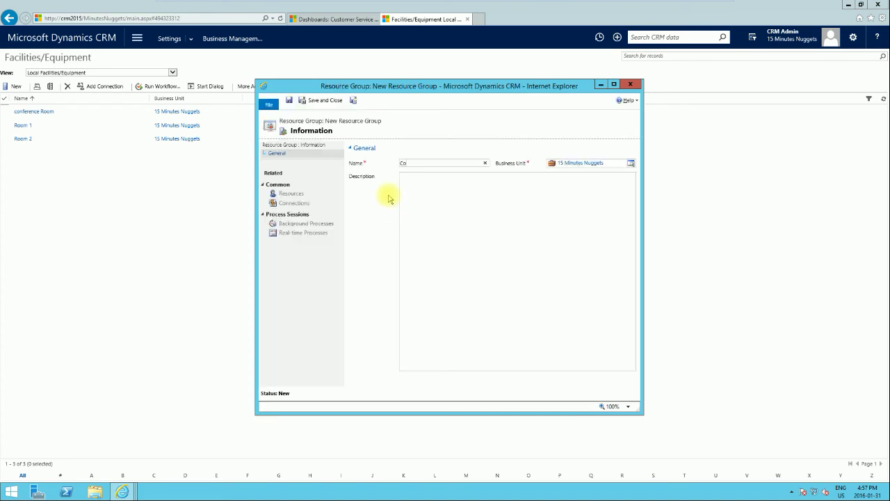
pyautogui.write('Conference Rooms')
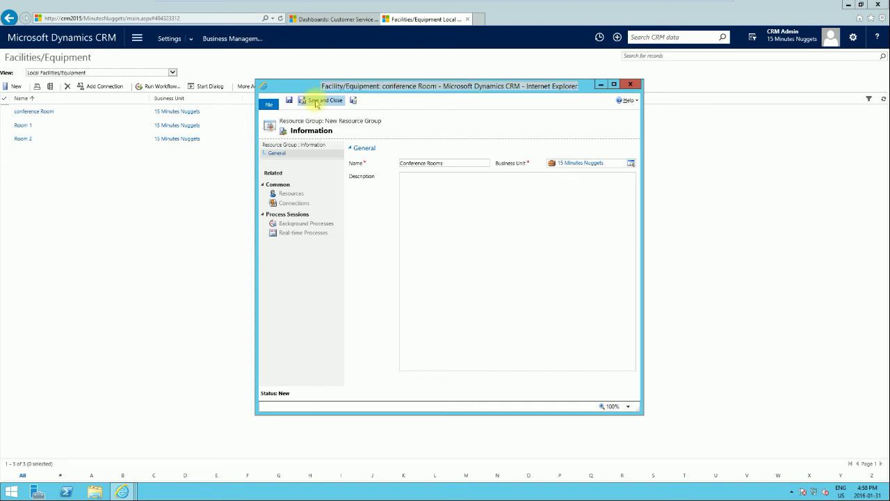
pyautogui.click(317, 102)
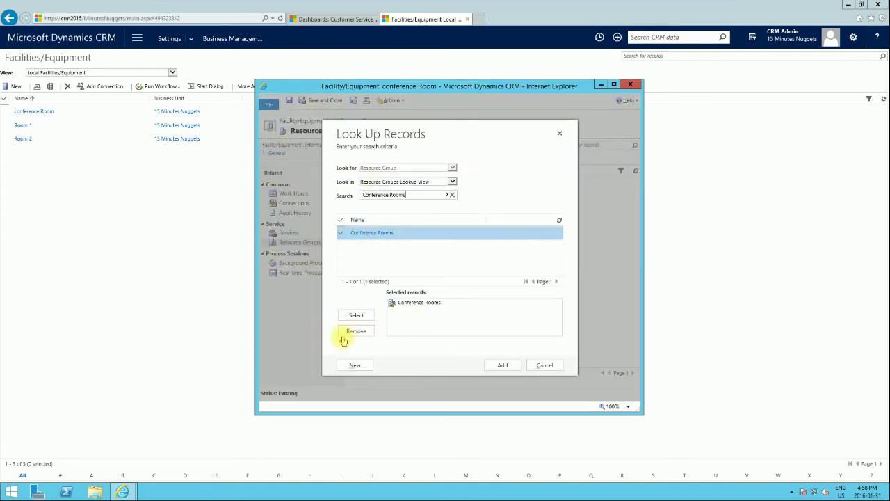
pyautogui.click(500, 366)
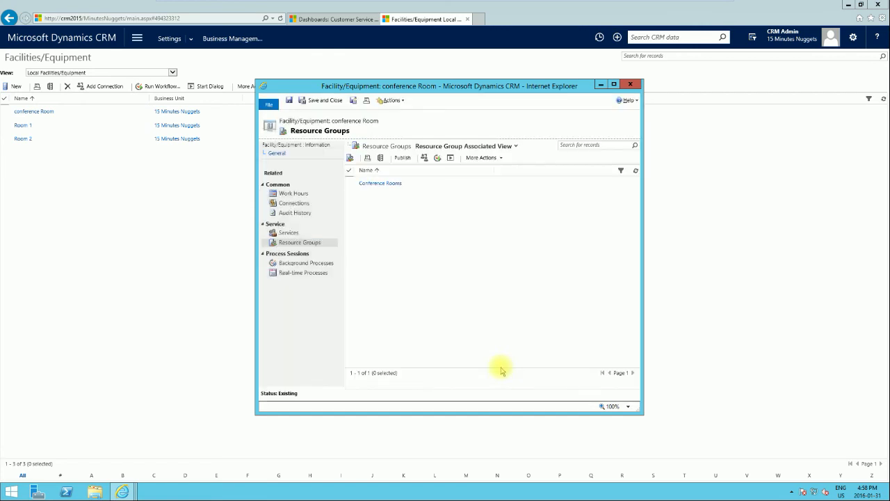
pyautogui.click(380, 184)
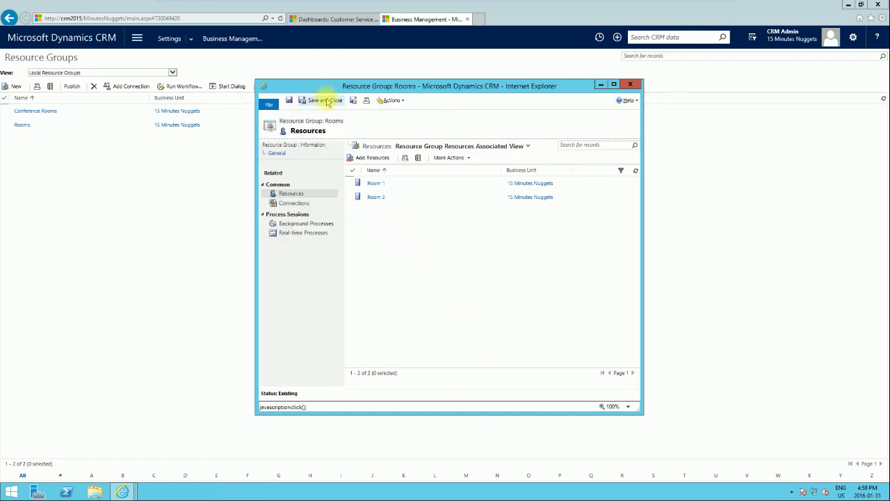
# Close the Rooms group window and go to Settings > Security > Users.
pyautogui.click(633, 85)
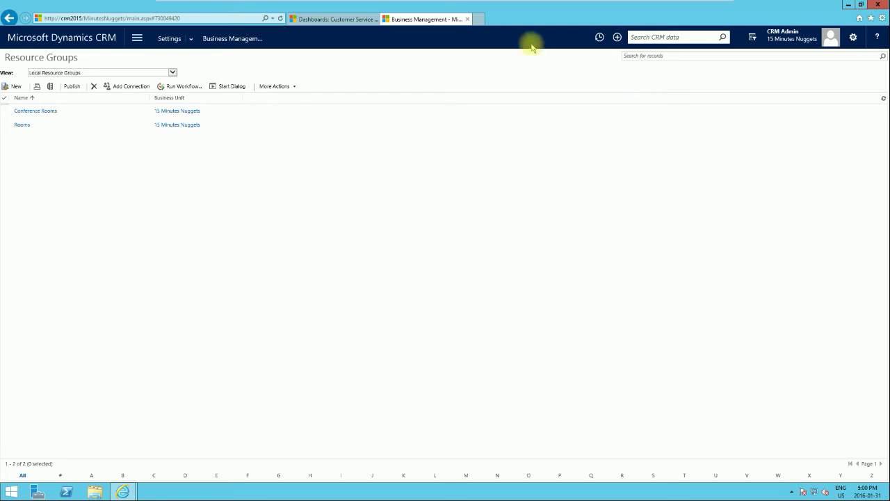
pyautogui.click(192, 39)
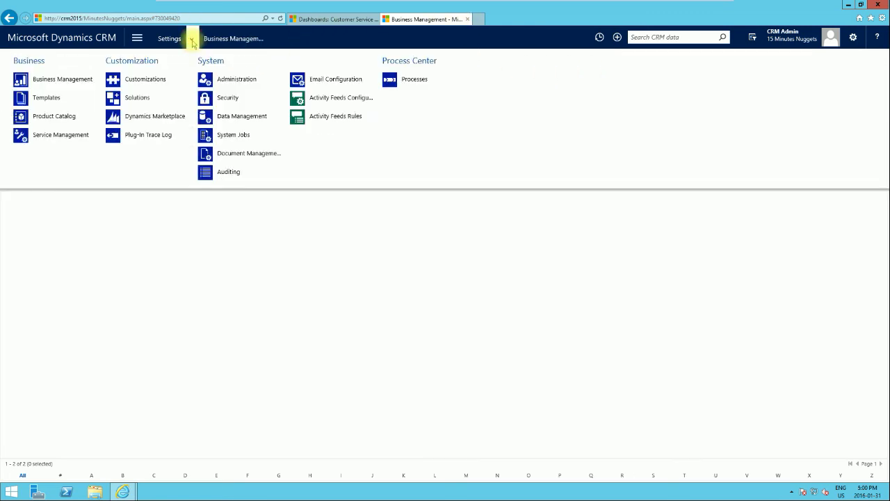
pyautogui.click(228, 97)
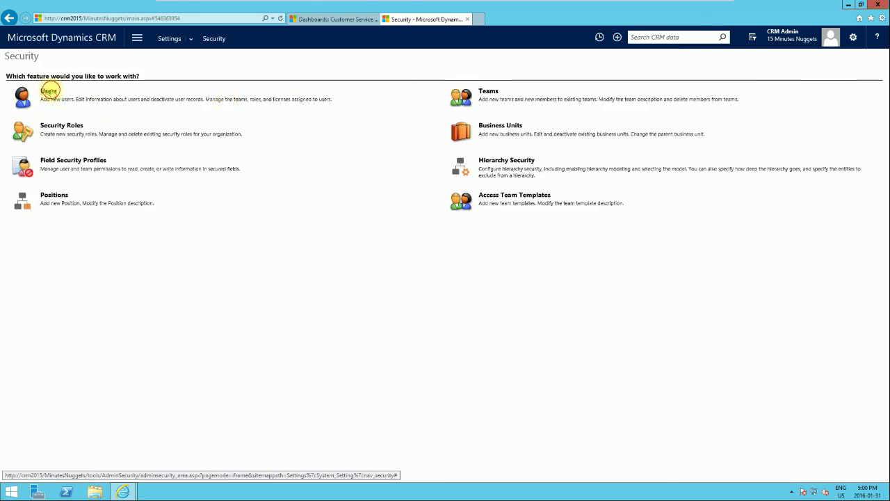
pyautogui.click(50, 92)
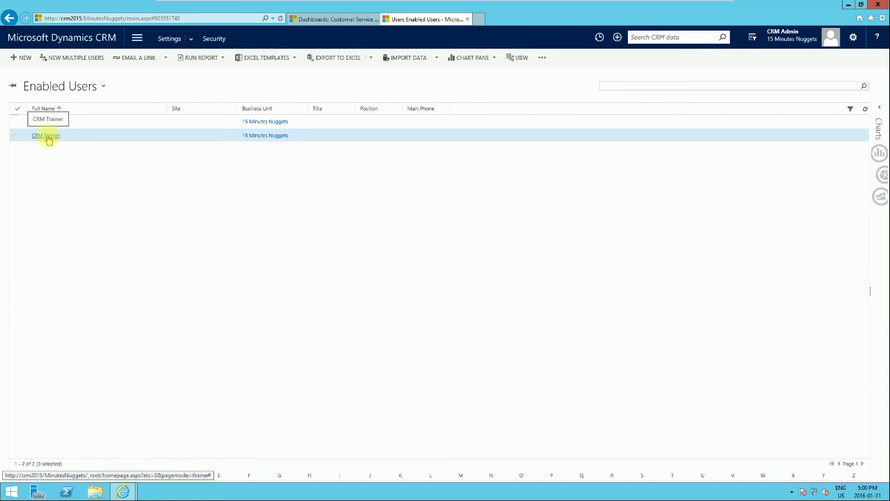
# Open the CRM Trainer user record and show its related areas.
pyautogui.click(48, 138)
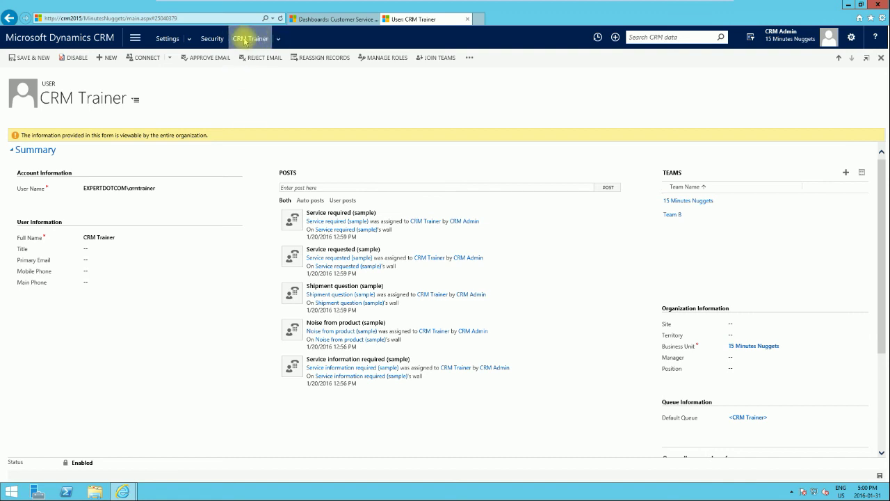
pyautogui.click(279, 43)
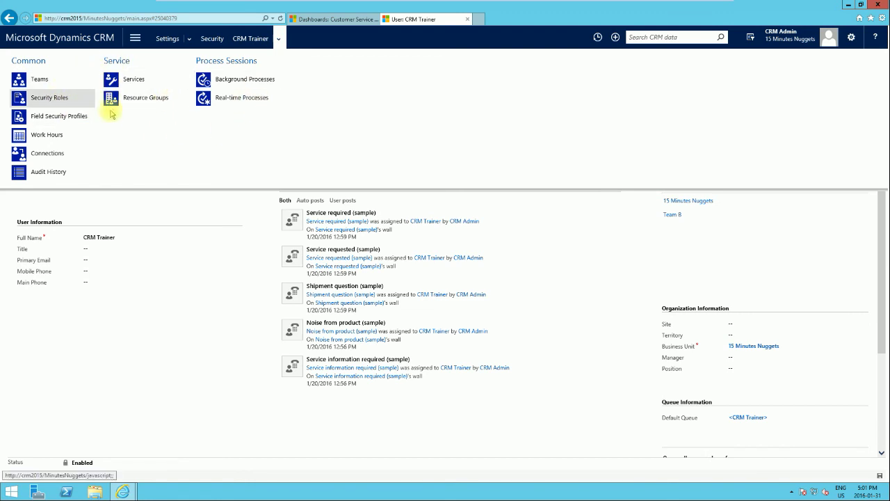
# Open CRM Trainer's Work Hours to view the January 2016 calendar.
pyautogui.click(44, 135)
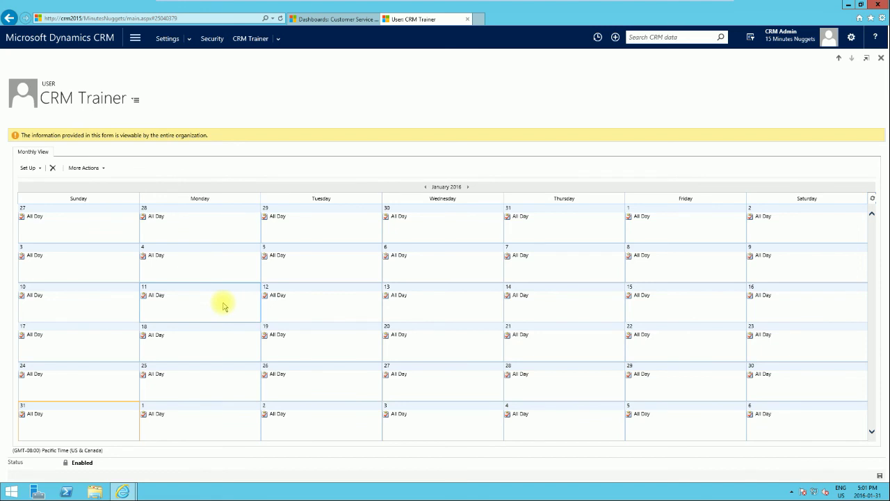
# Start a new weekly schedule of 9:00 AM–5:00 PM with a 1:00–1:30 PM break.
pyautogui.click(38, 169)
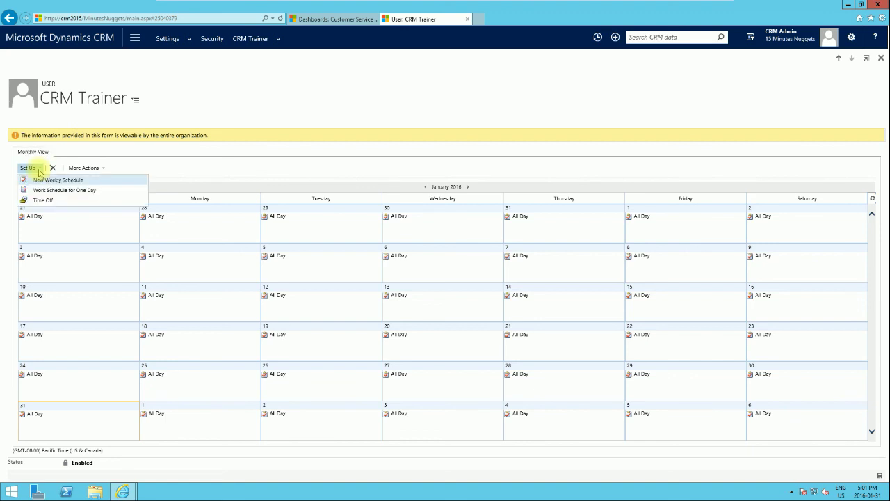
pyautogui.click(48, 181)
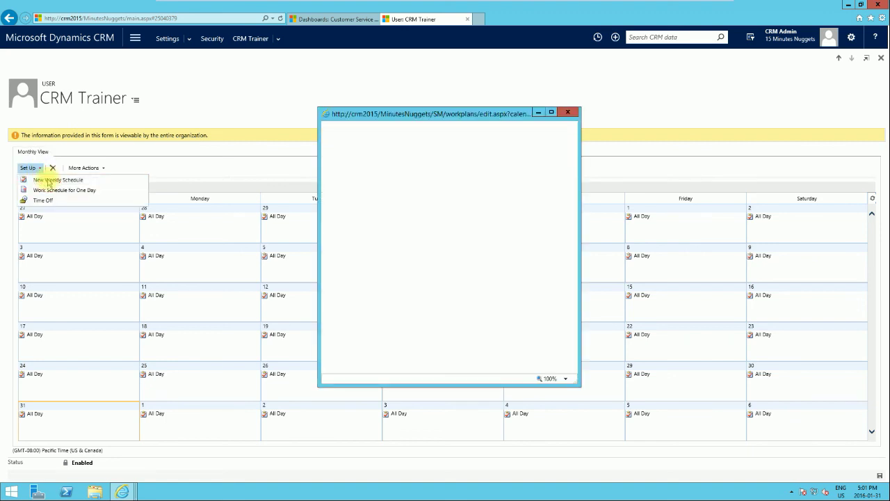
pyautogui.click(431, 248)
pyautogui.click(470, 247)
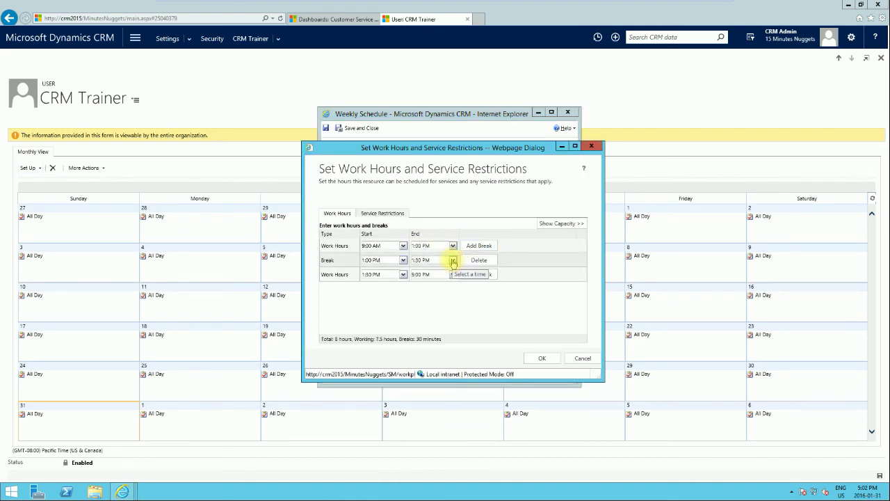
pyautogui.click(452, 260)
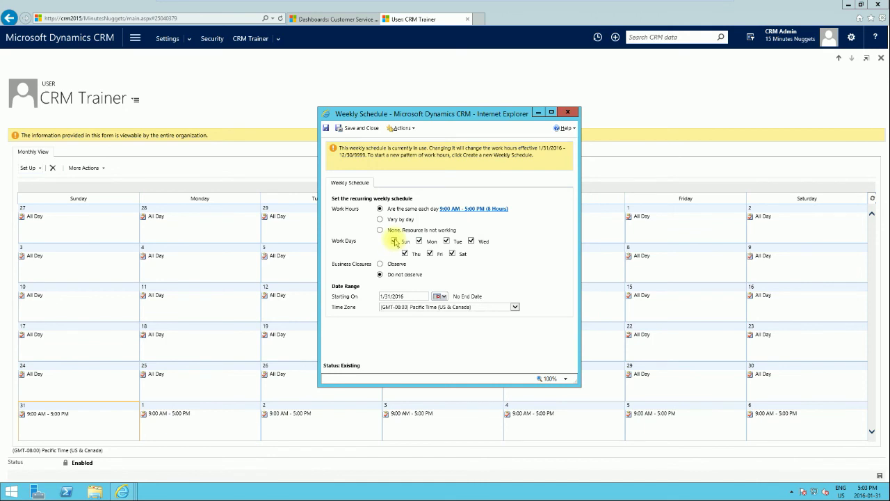
# Make Saturday and Sunday non-working, observe business closures, and save the schedule.
pyautogui.click(394, 241)
pyautogui.click(452, 253)
pyautogui.click(394, 241)
pyautogui.click(379, 264)
pyautogui.click(357, 129)
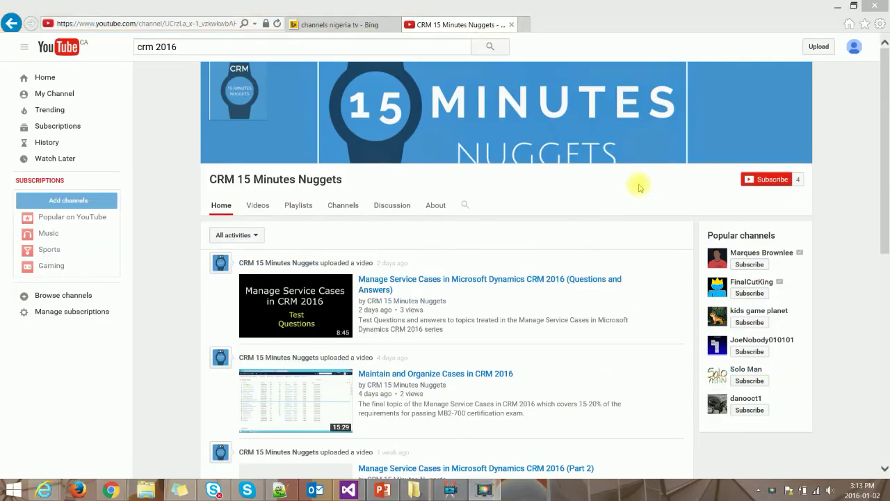
# Subscribe to the CRM 15 Minutes Nuggets channel with all upload notifications on.
pyautogui.click(768, 182)
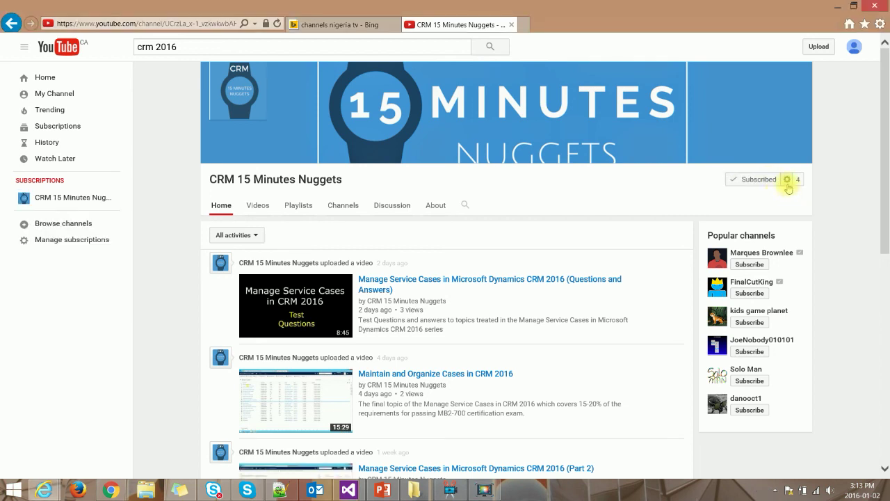
pyautogui.click(788, 181)
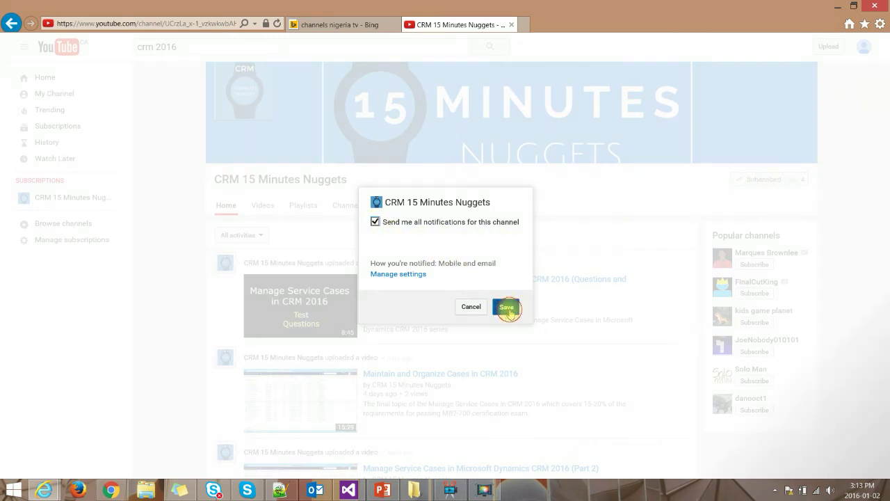
pyautogui.click(507, 307)
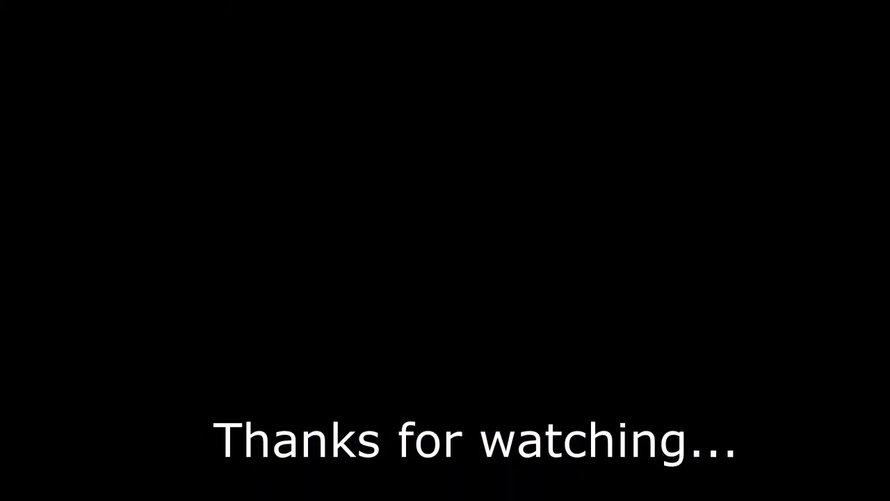